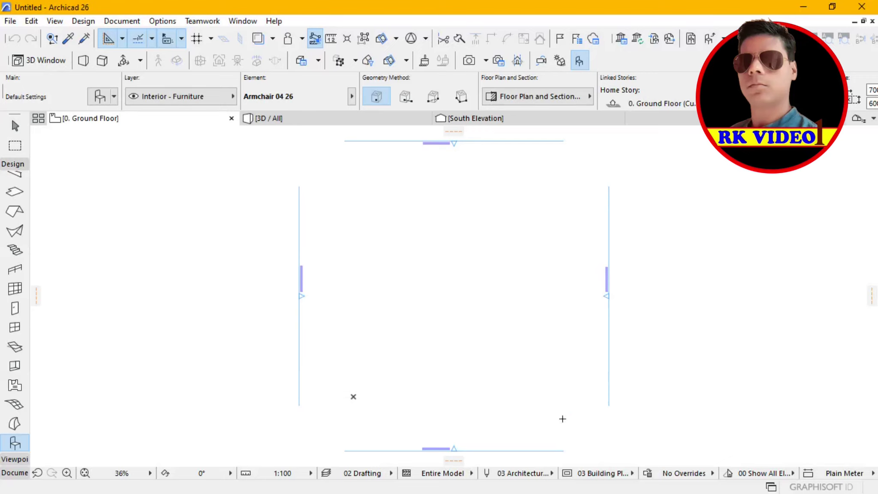
Step: Choose Hand Dryer 26 from Bathroom Accessories 26 as the active object to place
left_click(578, 61)
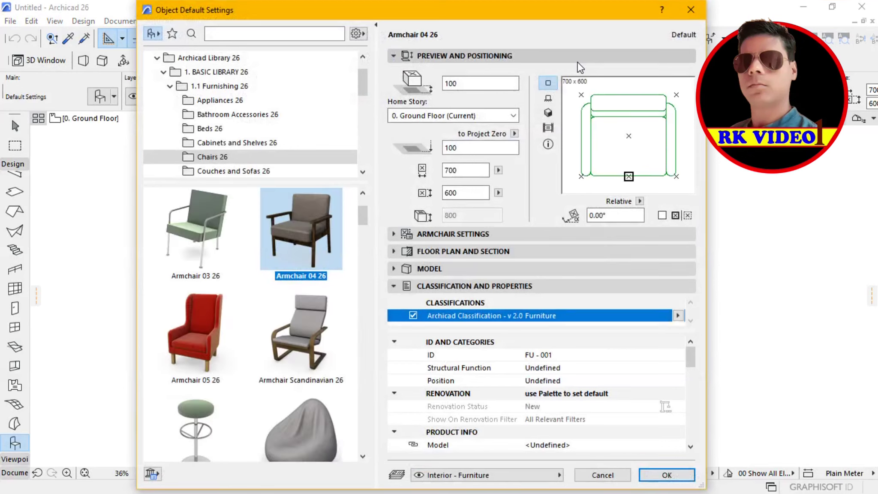
left_click(241, 114)
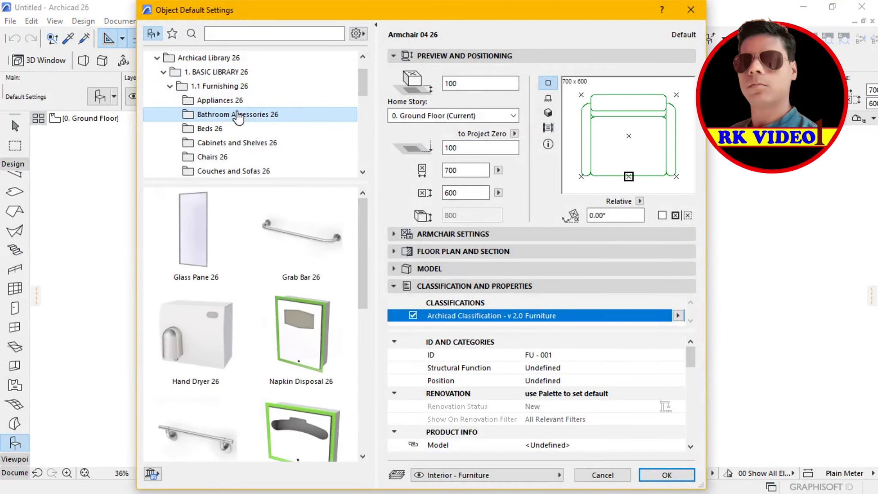
mouse_move(196, 233)
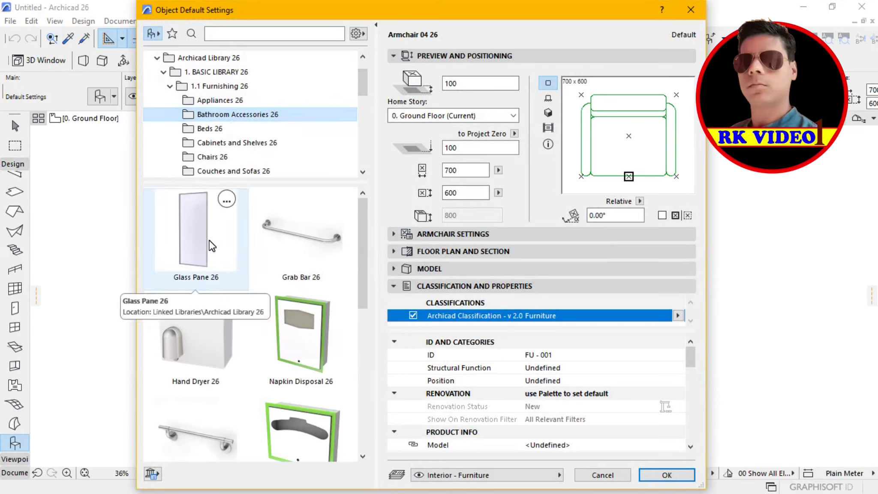
left_click(199, 361)
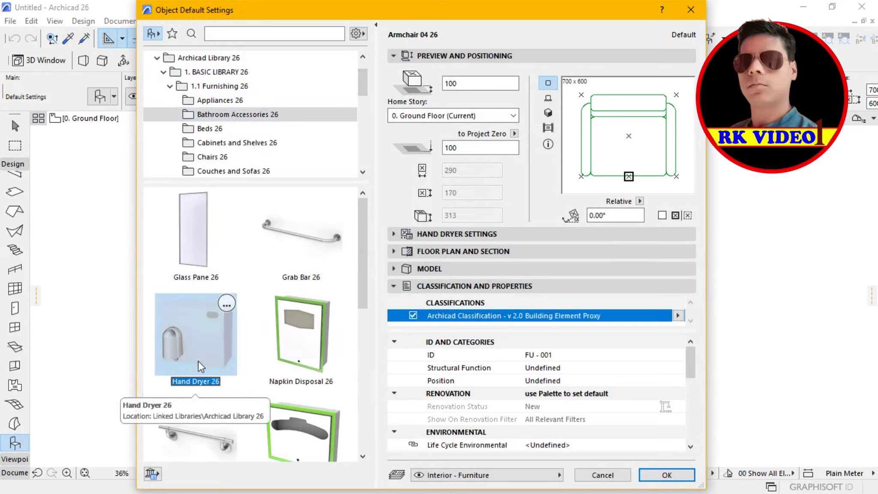
left_click(667, 475)
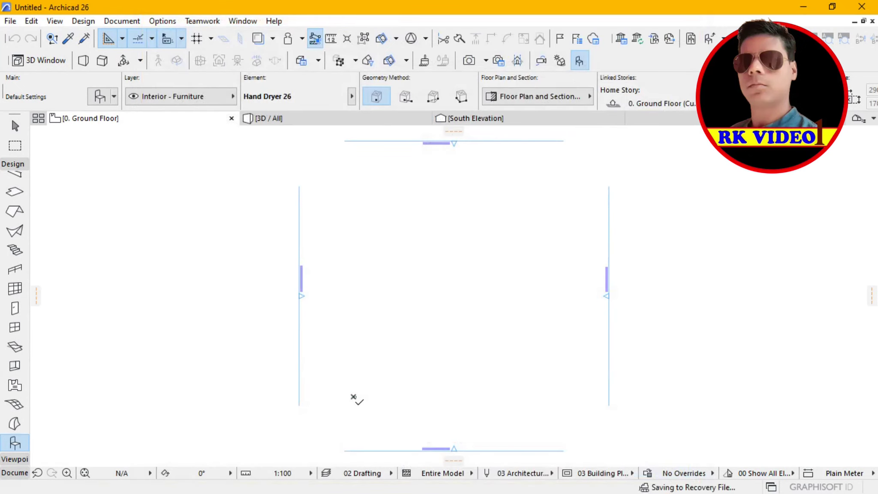
Step: Zoom into the placement area, place the Hand Dryer 26, and view the model in 3D
left_click(67, 473)
left_click(342, 388)
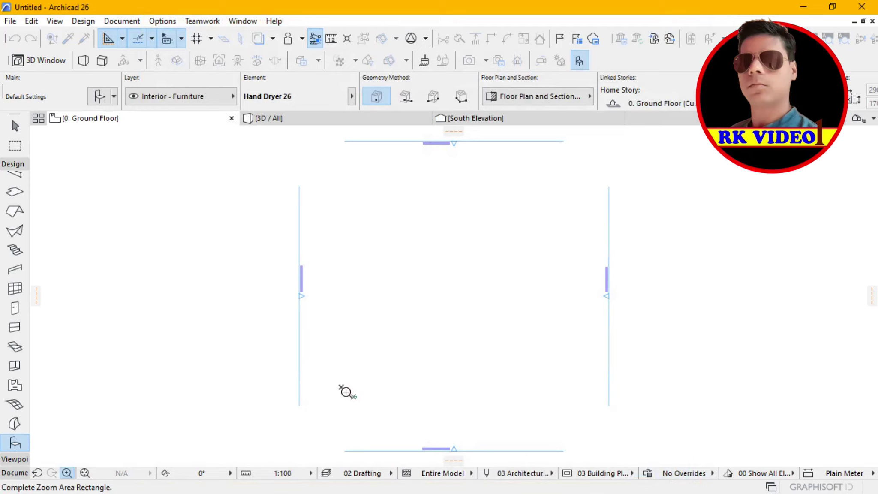
left_click(370, 413)
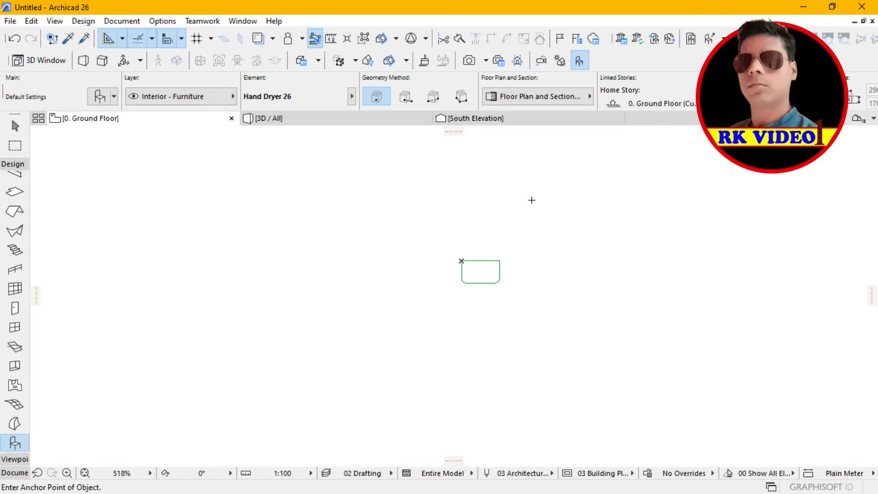
key("Escape")
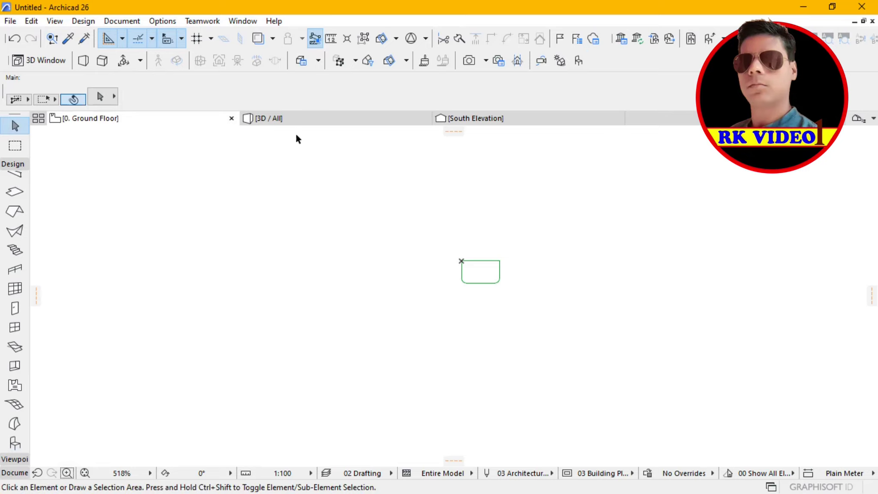
left_click(314, 121)
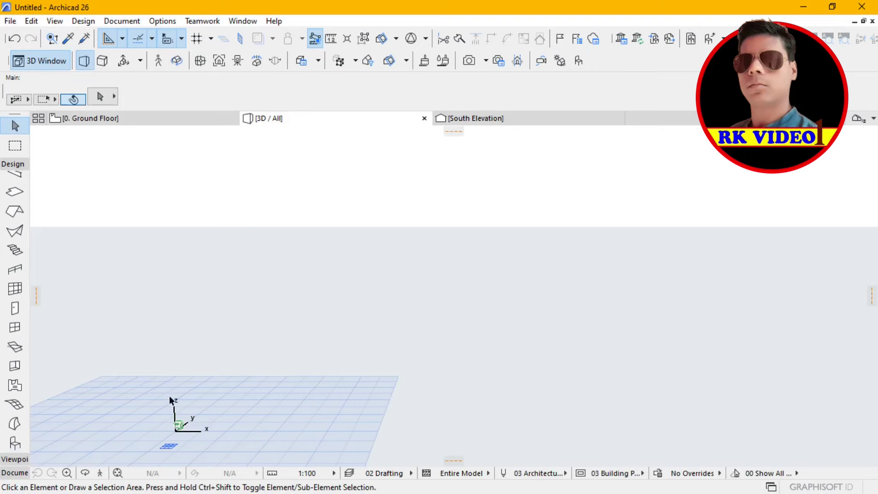
left_click(119, 472)
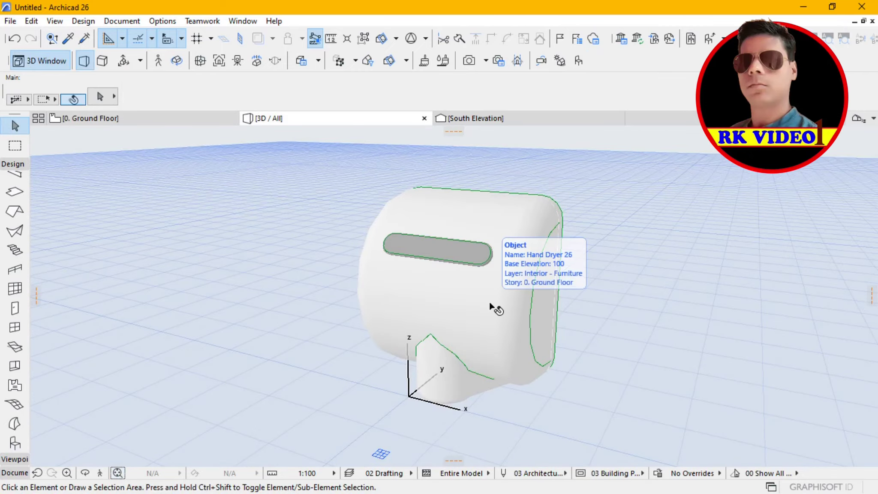
key("o")
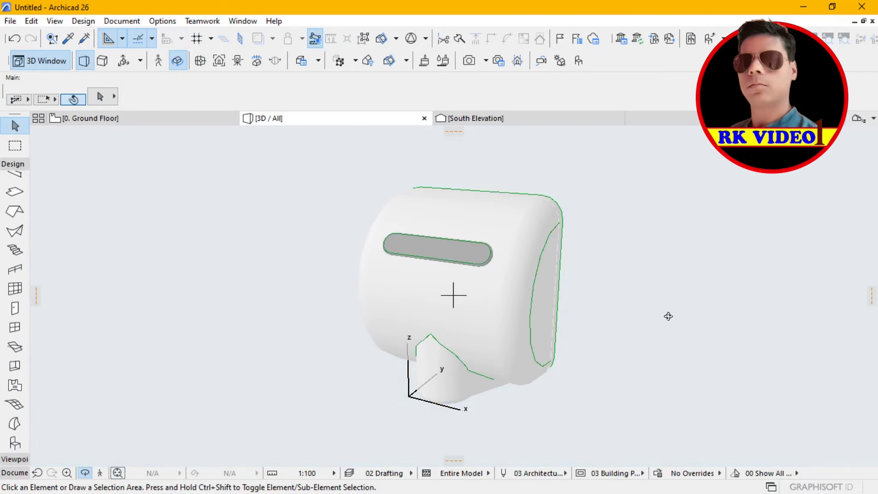
mouse_move(623, 326)
left_mouse_down()
mouse_move(651, 261)
mouse_move(610, 271)
mouse_move(585, 353)
mouse_move(637, 336)
mouse_move(739, 328)
mouse_move(614, 343)
mouse_move(596, 273)
mouse_move(629, 149)
mouse_move(594, 294)
mouse_move(629, 325)
mouse_move(674, 322)
left_mouse_up()
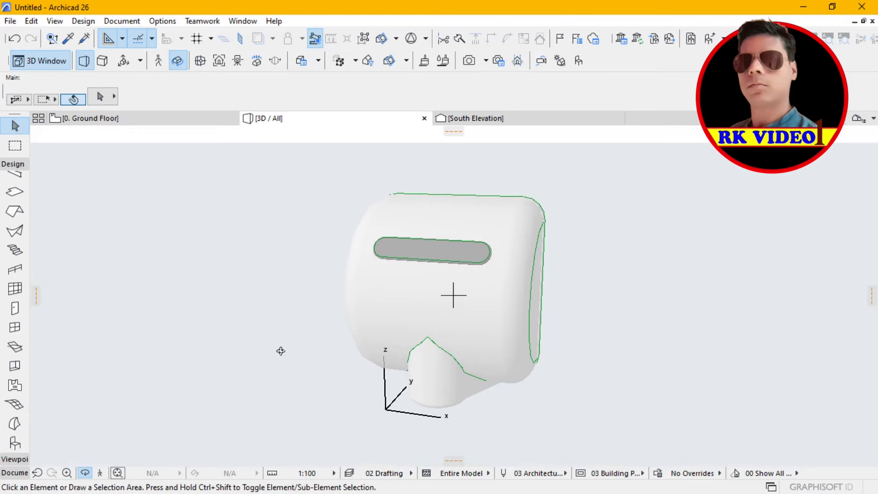
mouse_move(285, 351)
left_mouse_down()
mouse_move(438, 363)
mouse_move(573, 337)
mouse_move(563, 368)
left_mouse_up()
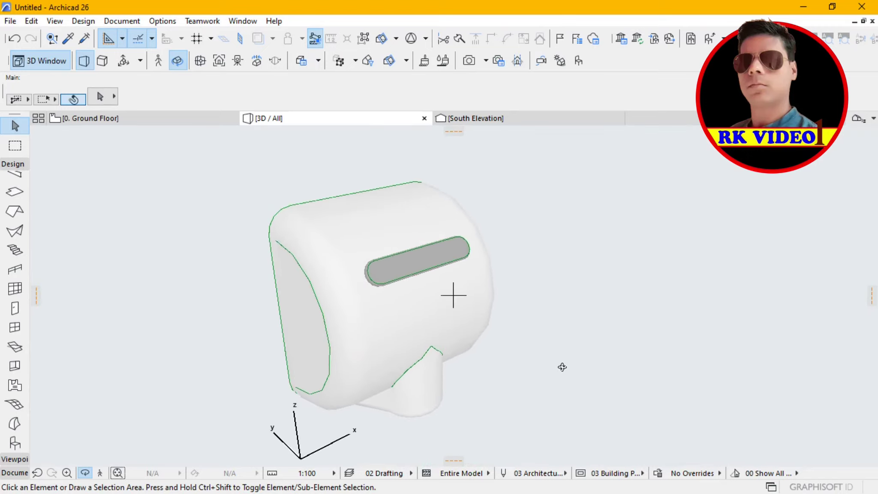
key("Escape")
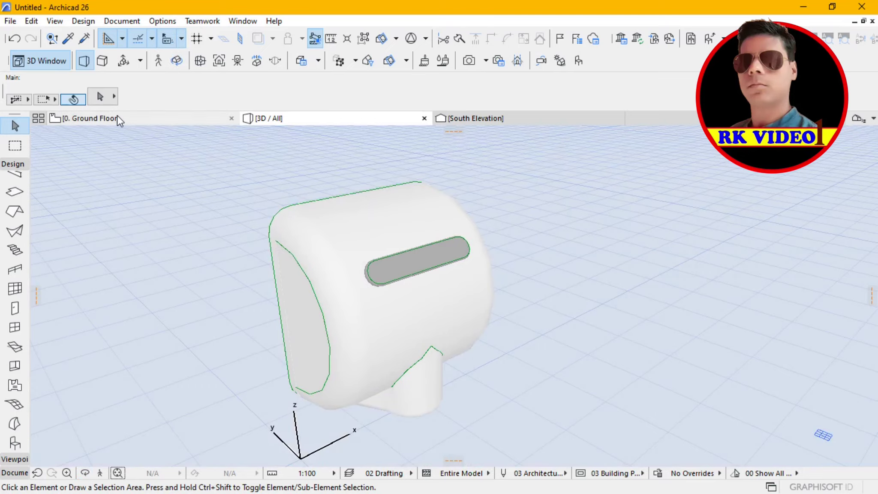
left_click(136, 123)
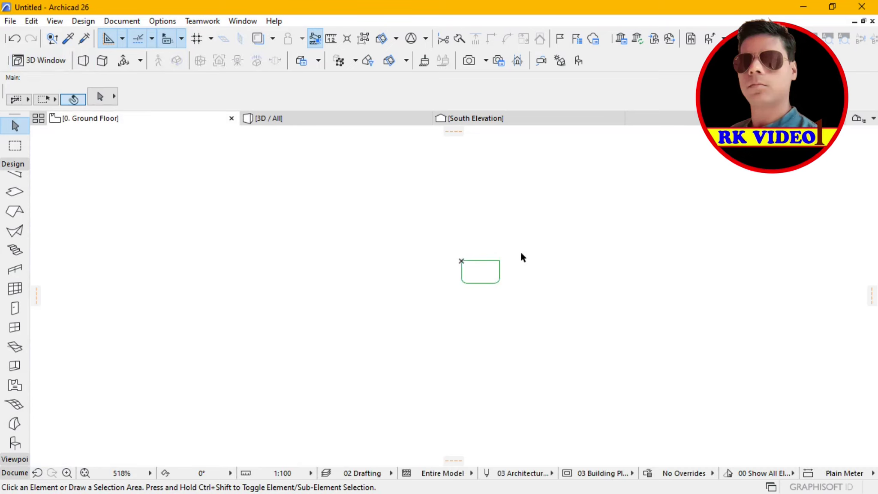
Step: Select the placed hand dryer on the plan and convert it to morphs
left_click_drag(511, 239, 440, 317)
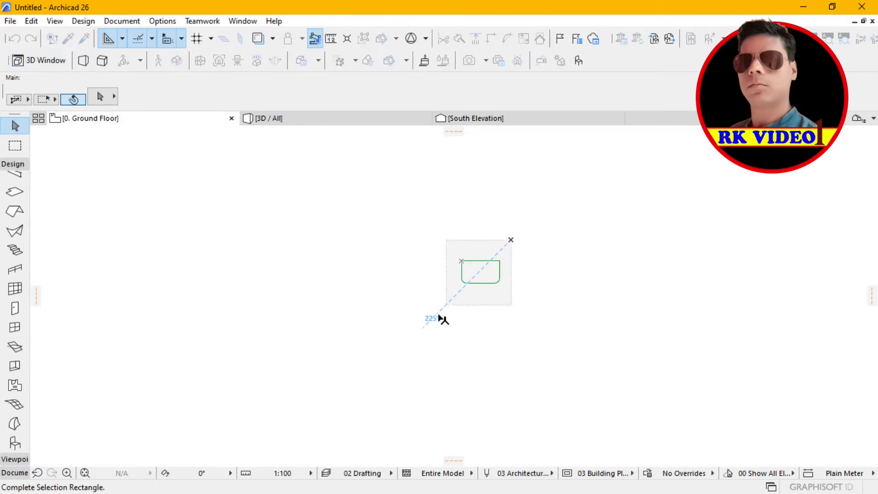
right_click(487, 276)
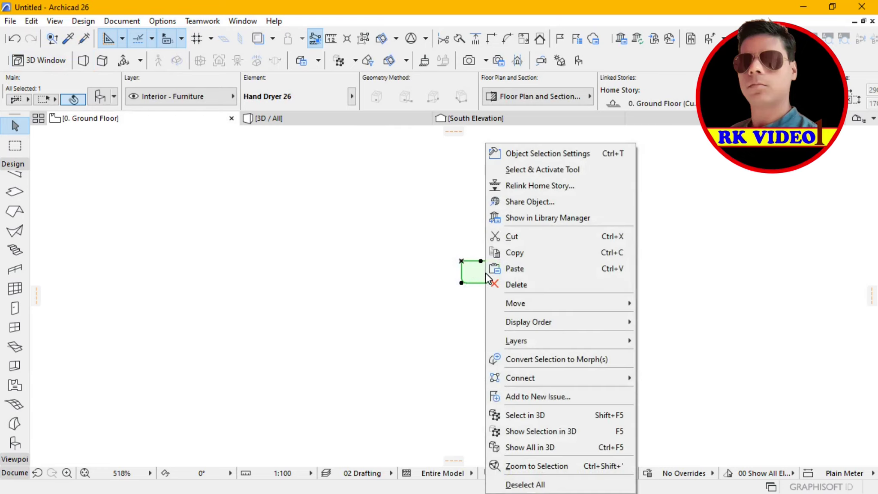
left_click(529, 362)
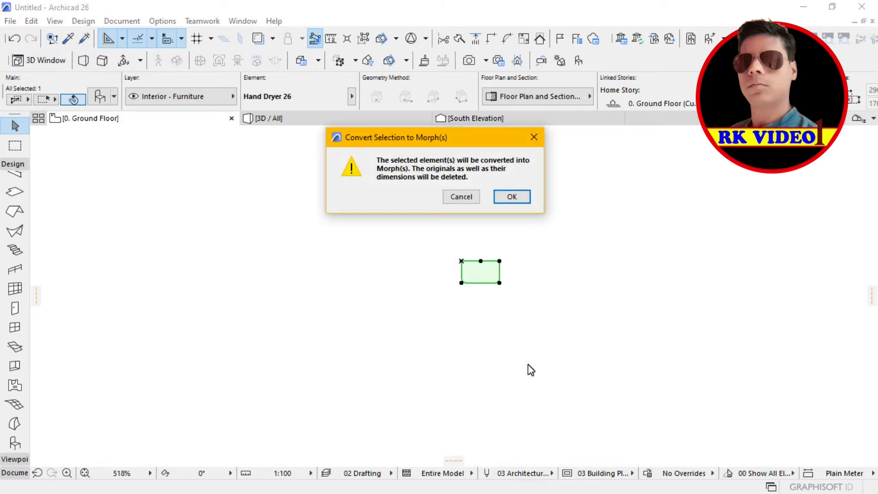
left_click(516, 200)
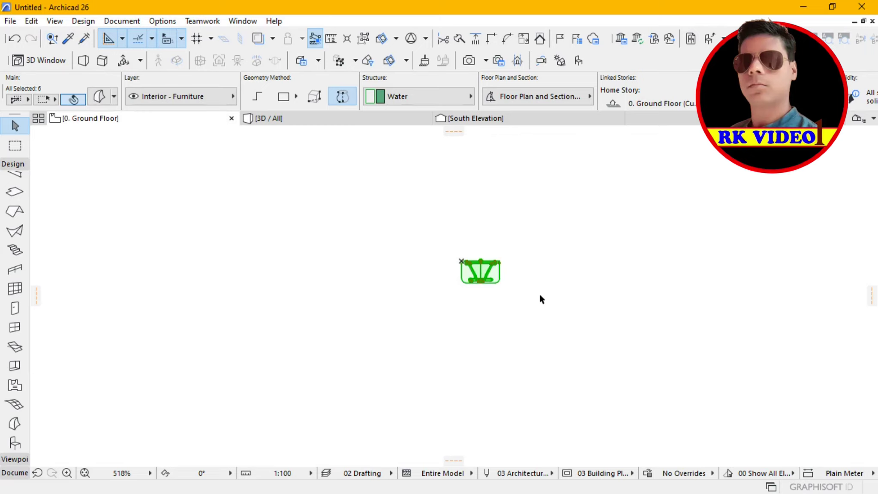
Step: Override all six hand dryer morphs' surface with Paint - Forest Green and view them in 3D
left_click(67, 473)
left_click(521, 242)
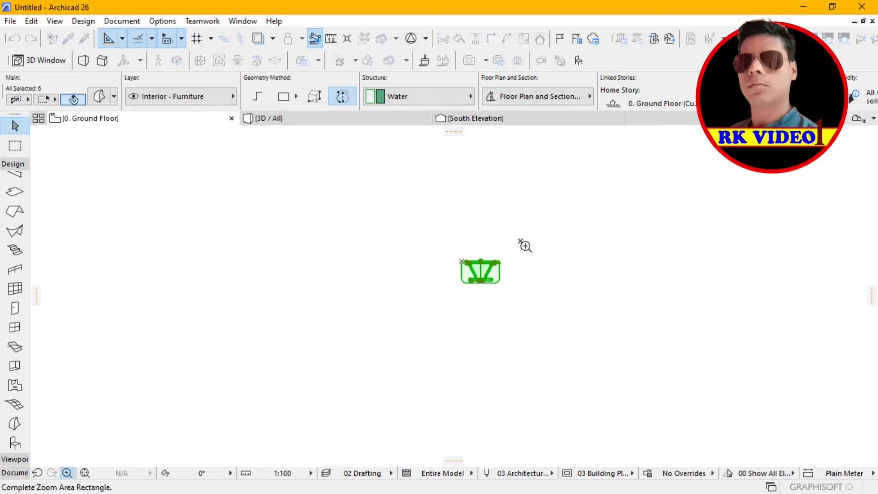
left_click(445, 306)
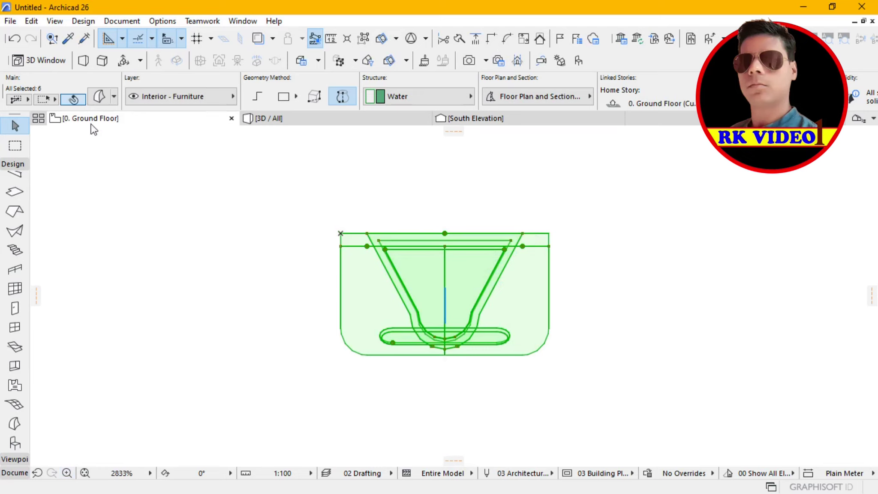
left_click(100, 98)
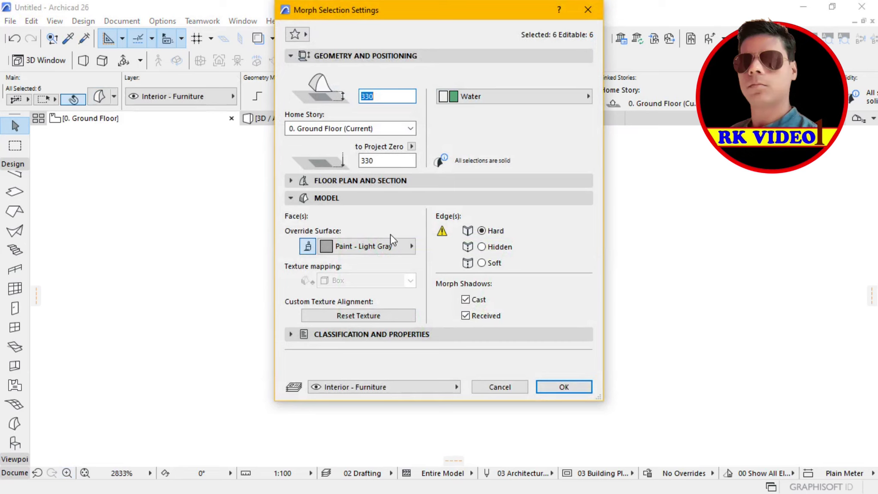
left_click(391, 248)
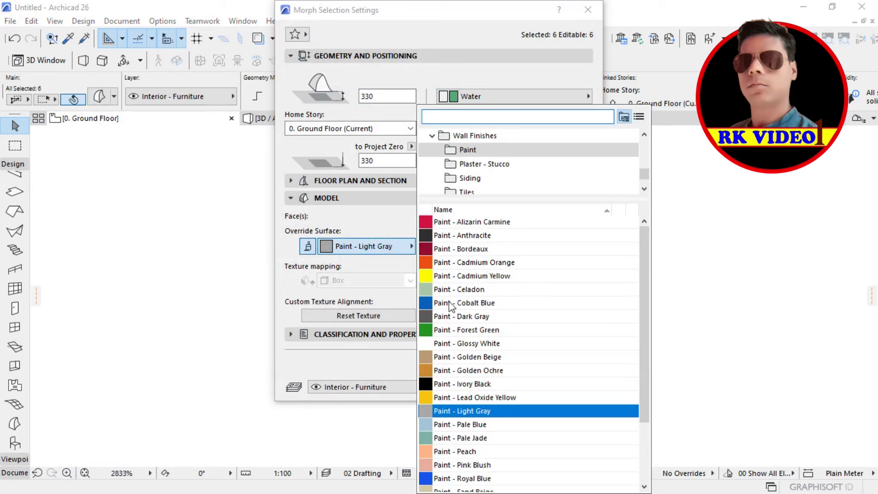
left_click(458, 329)
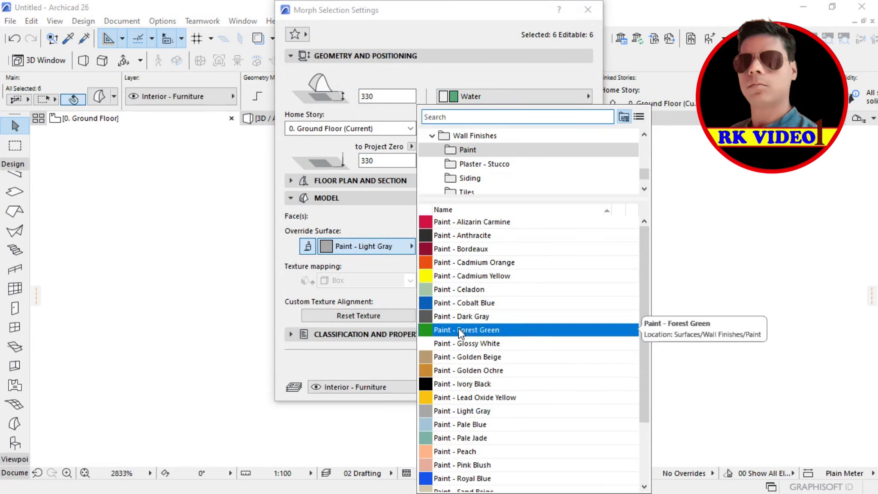
left_click(546, 391)
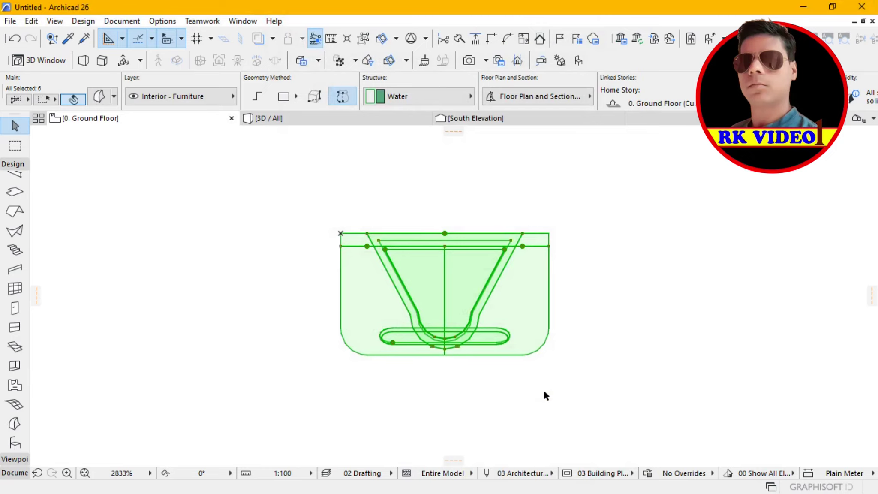
left_click(319, 122)
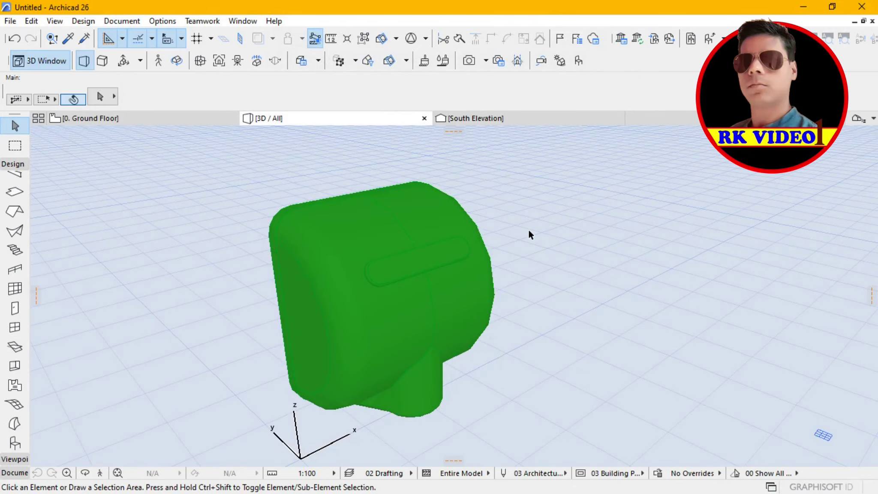
Step: Orbit around the green hand dryer in 3D, then return to the Ground Floor plan
key("o")
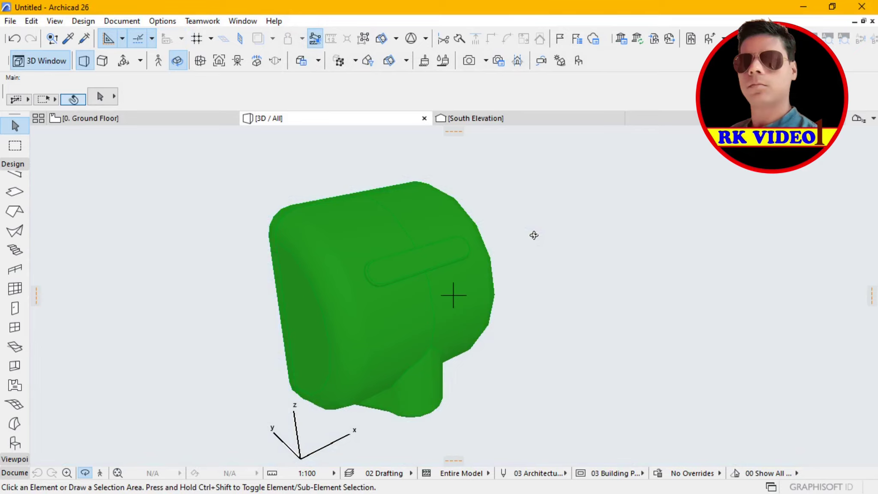
mouse_move(618, 235)
left_mouse_down()
mouse_move(553, 237)
mouse_move(525, 202)
mouse_move(565, 192)
mouse_move(572, 223)
mouse_move(526, 268)
mouse_move(567, 257)
mouse_move(571, 239)
mouse_move(686, 241)
mouse_move(512, 305)
mouse_move(336, 319)
mouse_move(321, 245)
mouse_move(332, 253)
left_mouse_up()
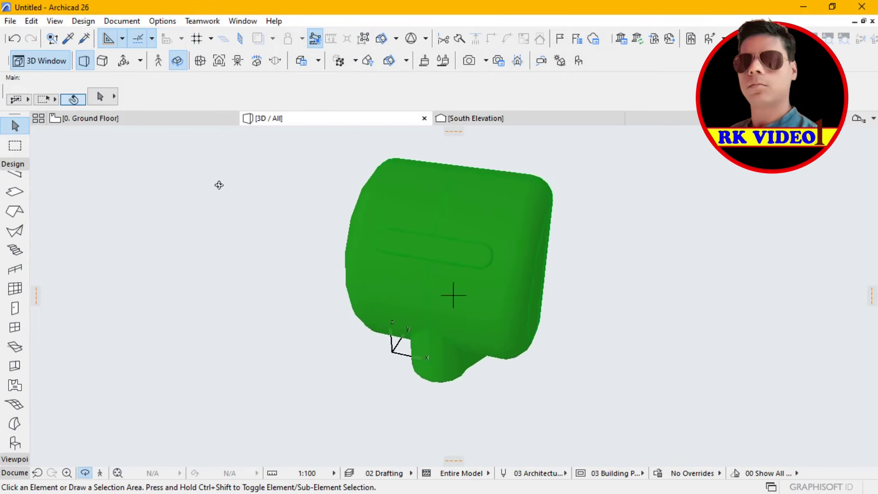
left_click(159, 120)
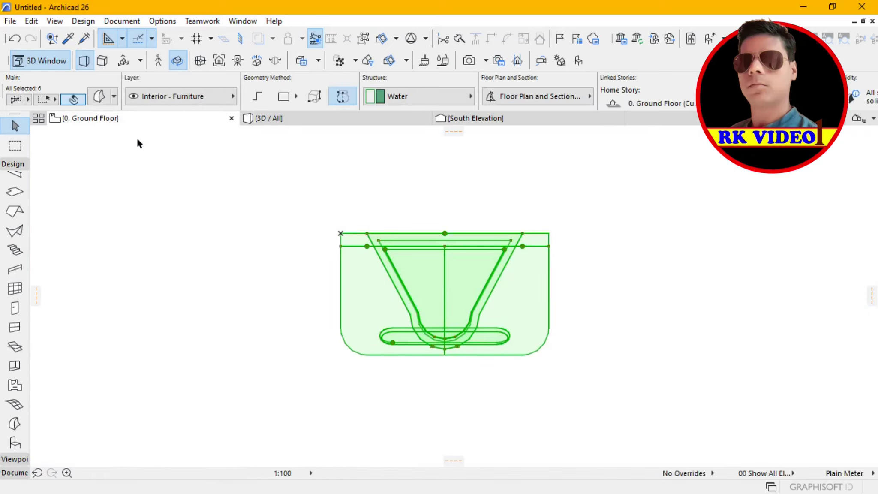
Step: Change the morphs' override surface to Paint - Celadon and check the colour in 3D
left_click(99, 99)
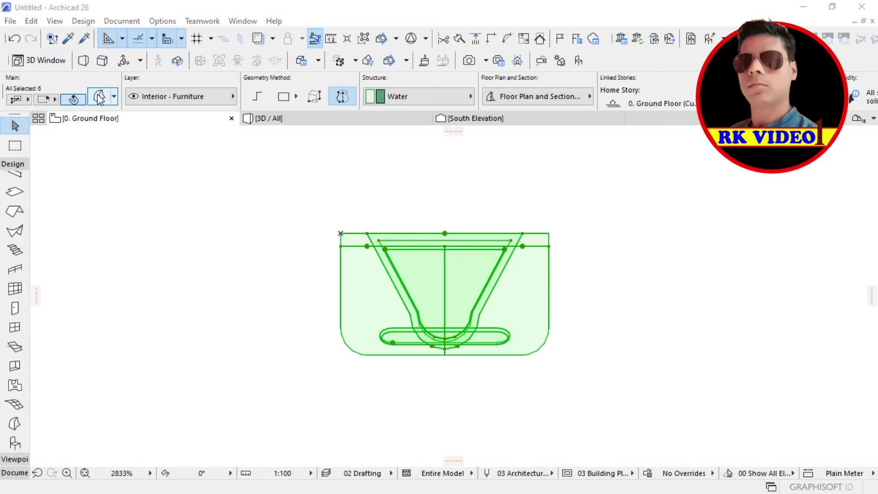
left_click(379, 248)
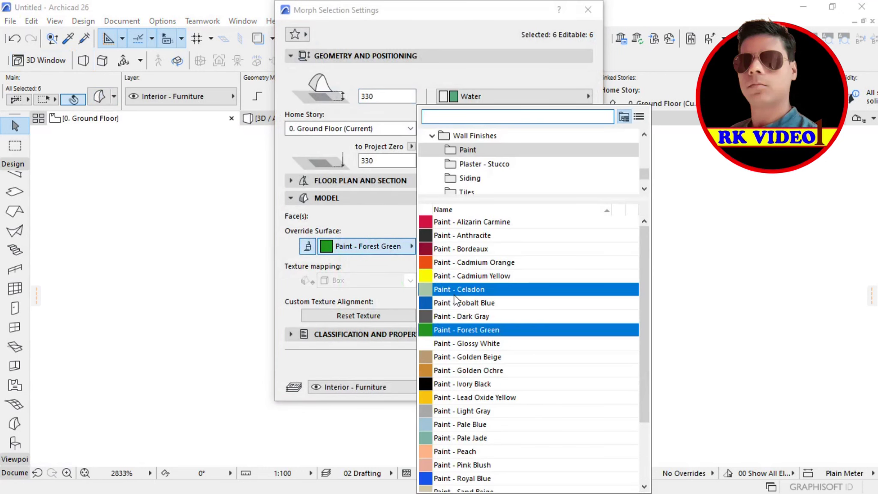
left_click(456, 291)
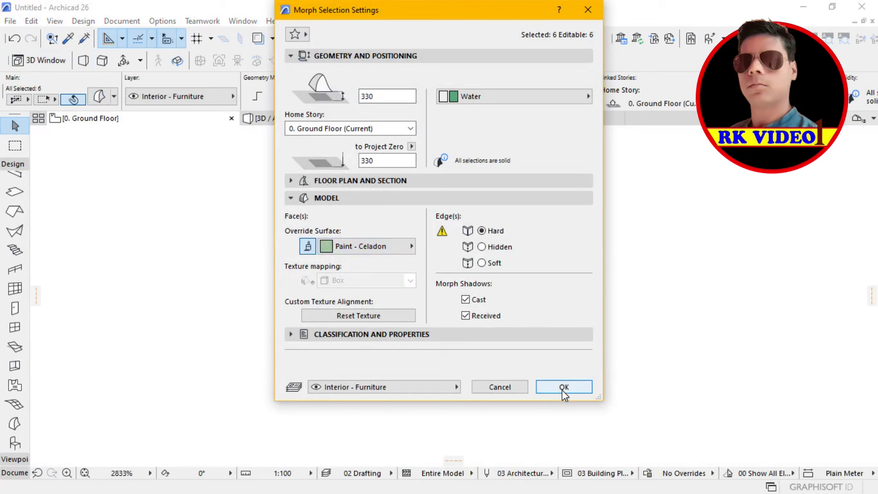
left_click(539, 387)
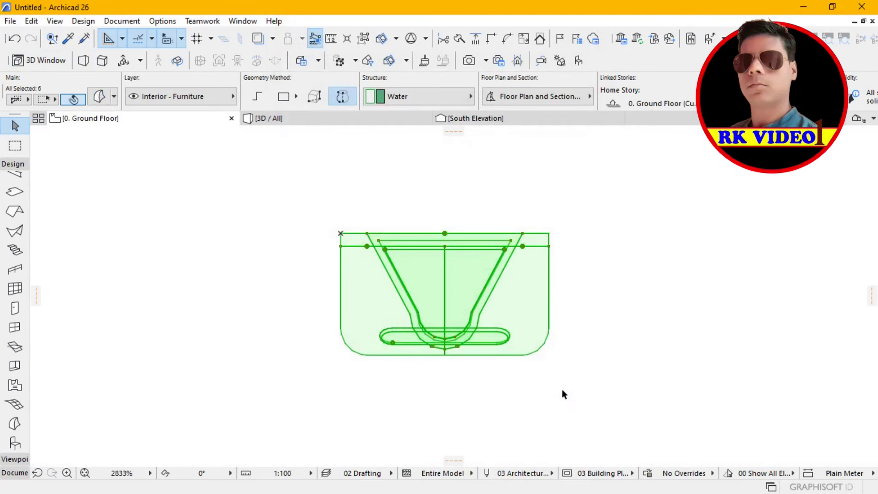
left_click(344, 124)
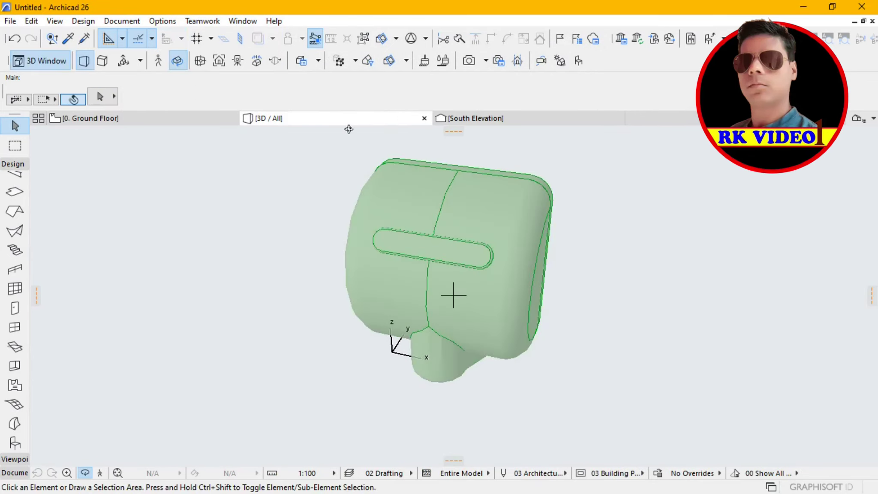
Step: Orbit the celadon hand dryer to frontal and lower angles, then exit orbit mode
mouse_move(606, 253)
left_mouse_down()
mouse_move(649, 224)
mouse_move(578, 237)
mouse_move(577, 170)
mouse_move(570, 236)
left_mouse_up()
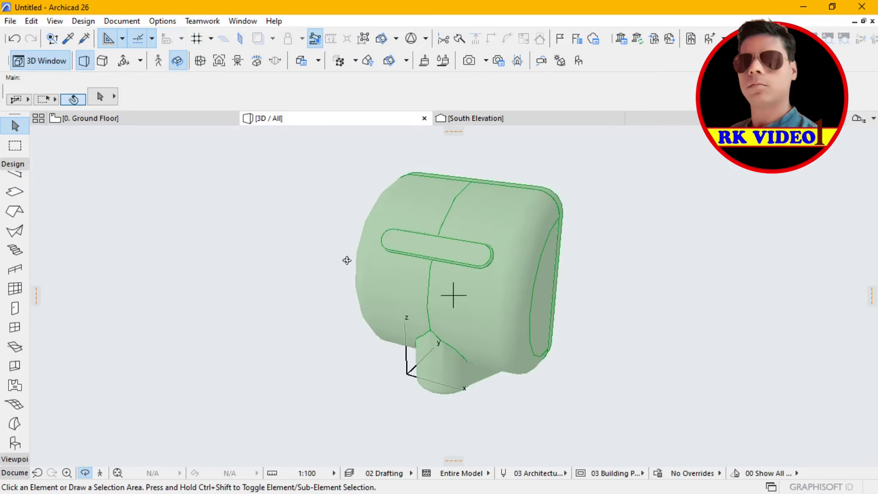
mouse_move(296, 215)
left_mouse_down()
mouse_move(347, 231)
mouse_move(485, 239)
mouse_move(613, 179)
mouse_move(600, 205)
left_mouse_up()
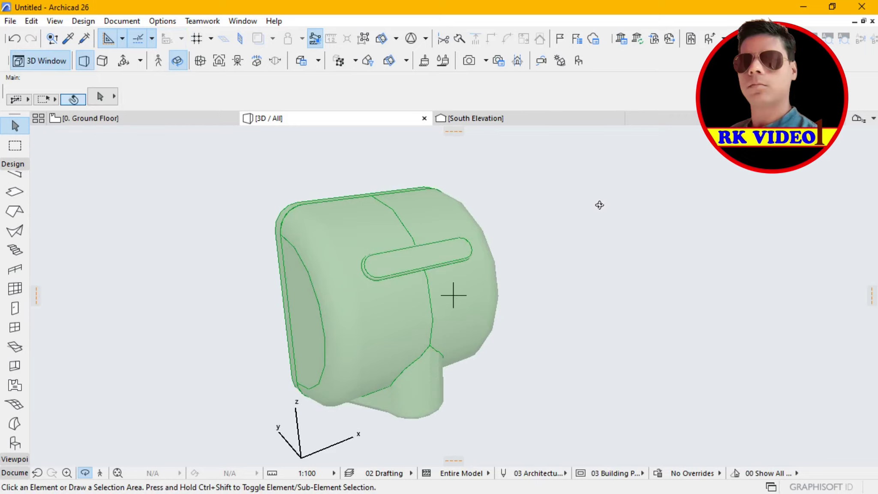
key("Escape")
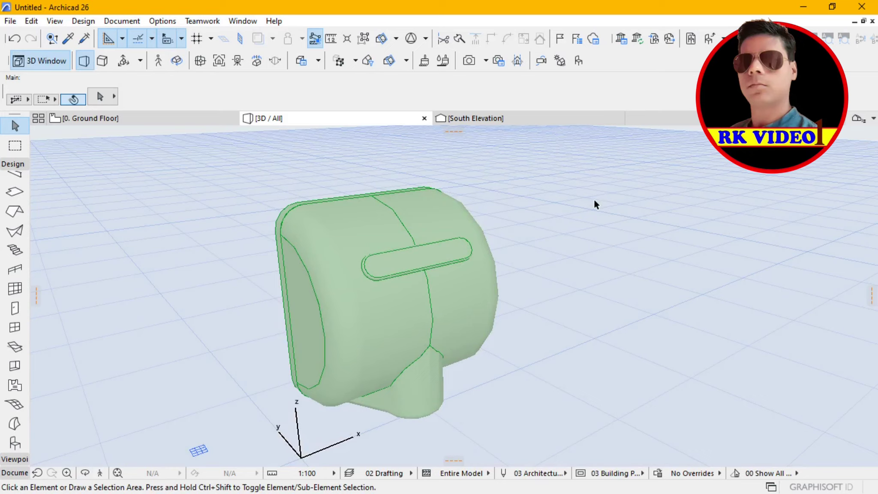